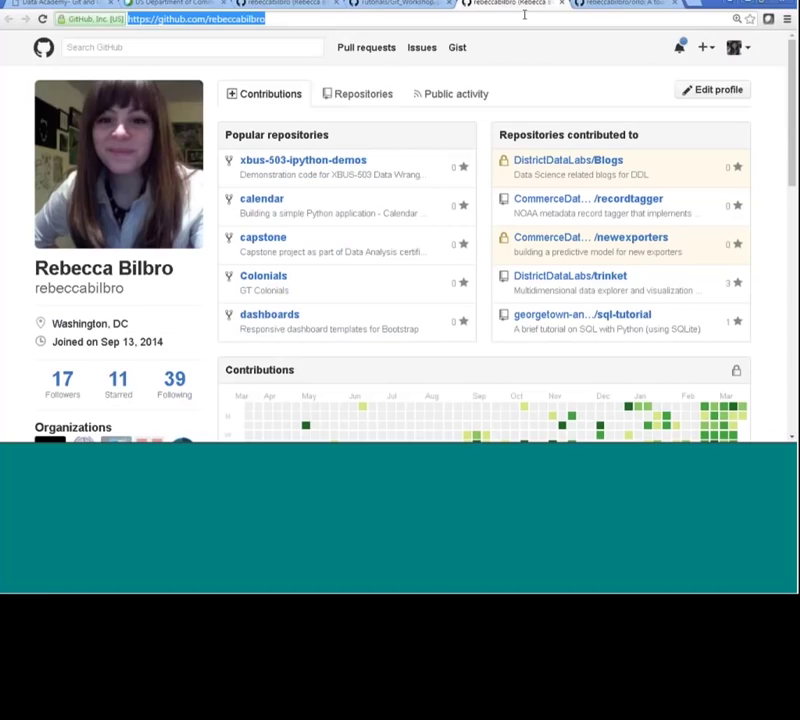
Load the waffle.io website in the browser.
type("waffle")
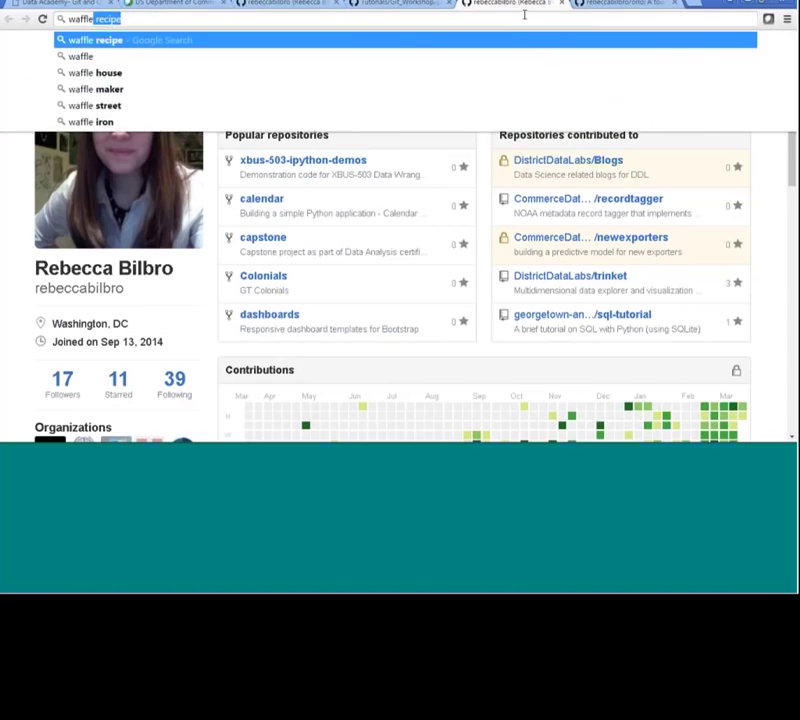
key("Delete")
type(".io")
key("Return")
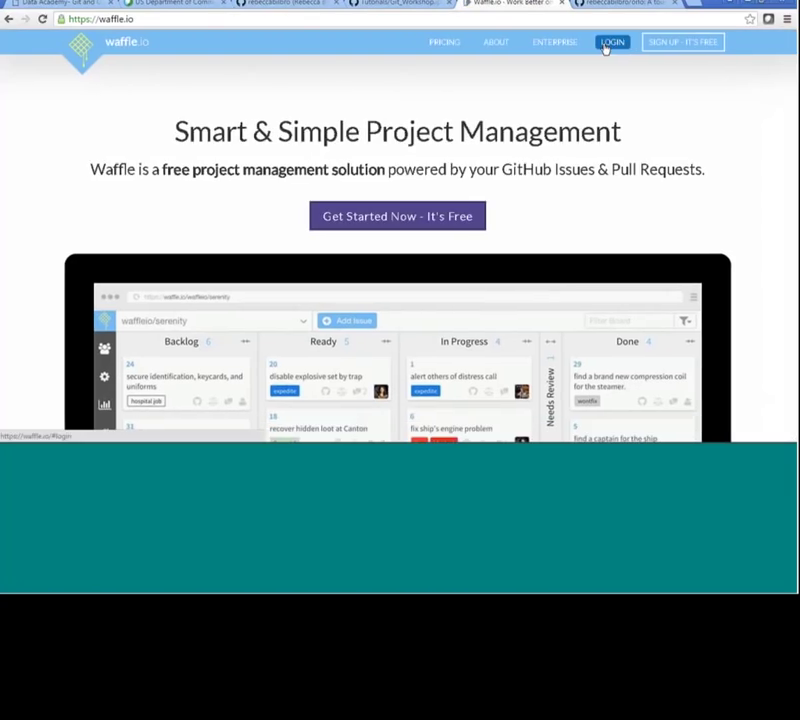
Open the GitHub login options, then try the board address waffle/rebeccabilbro/orl.
left_click(607, 43)
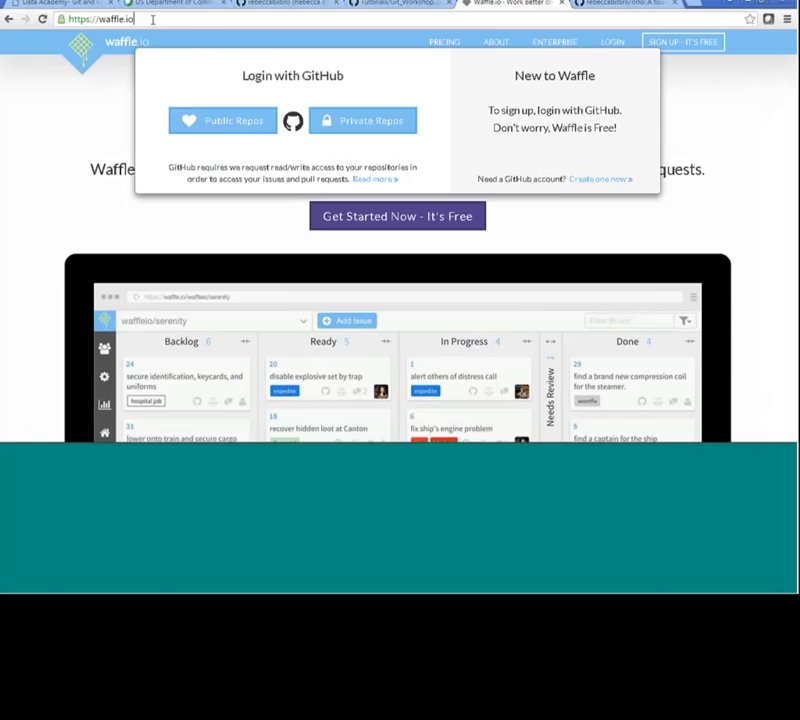
key("BackSpace")
key("BackSpace")
key("BackSpace")
key("BackSpace")
key("BackSpace")
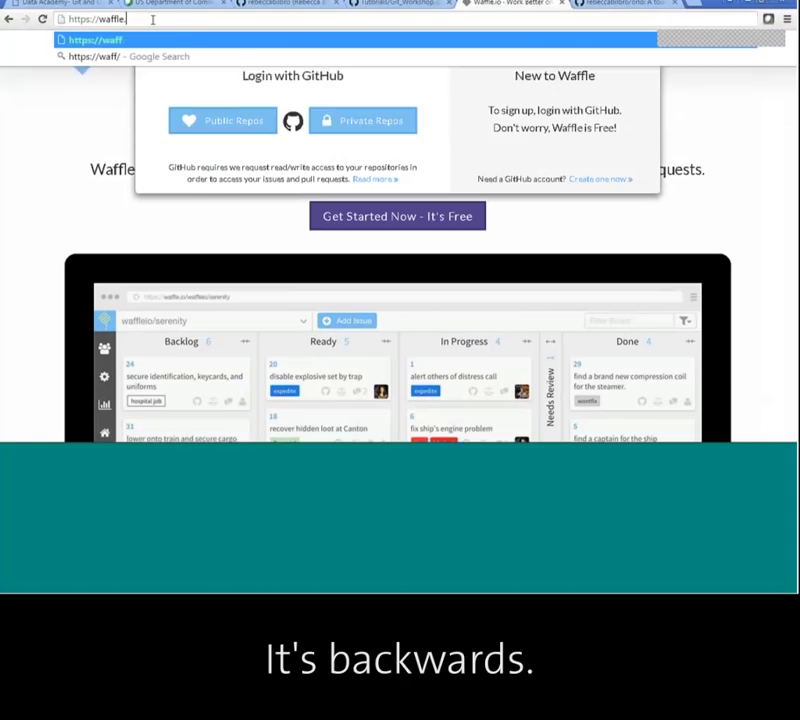
key("BackSpace")
type("/")
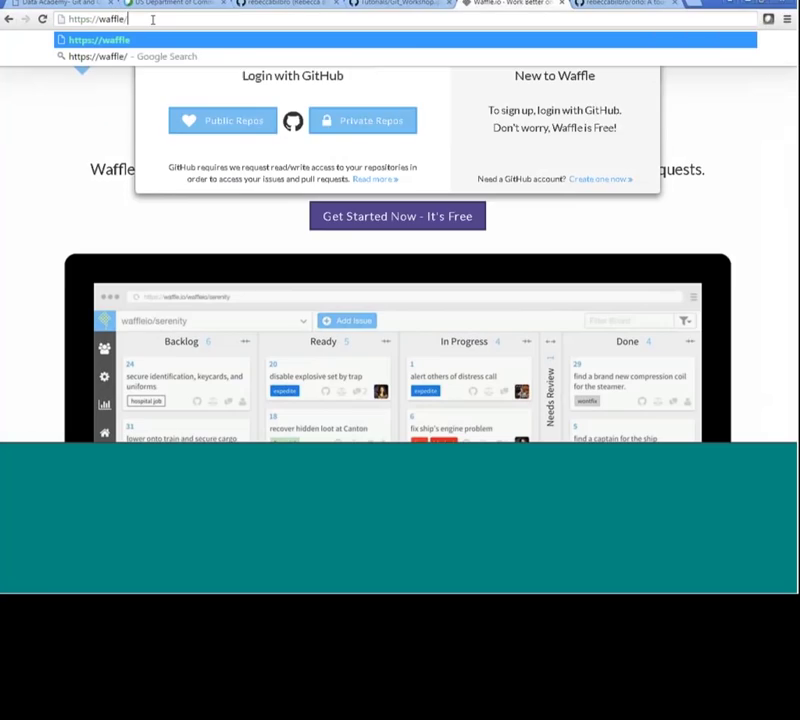
type("rebeccabilb")
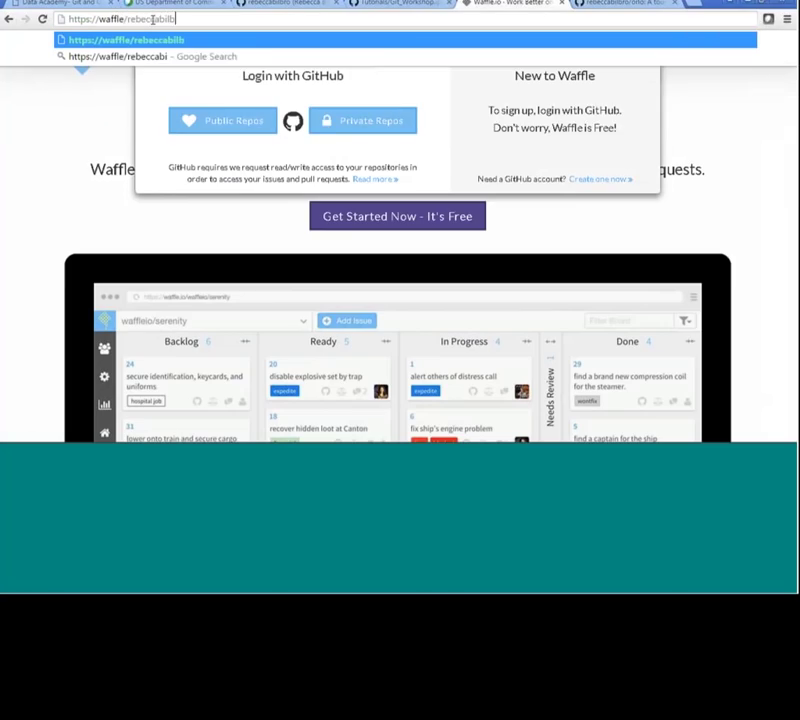
type("ro/orl")
key("Return")
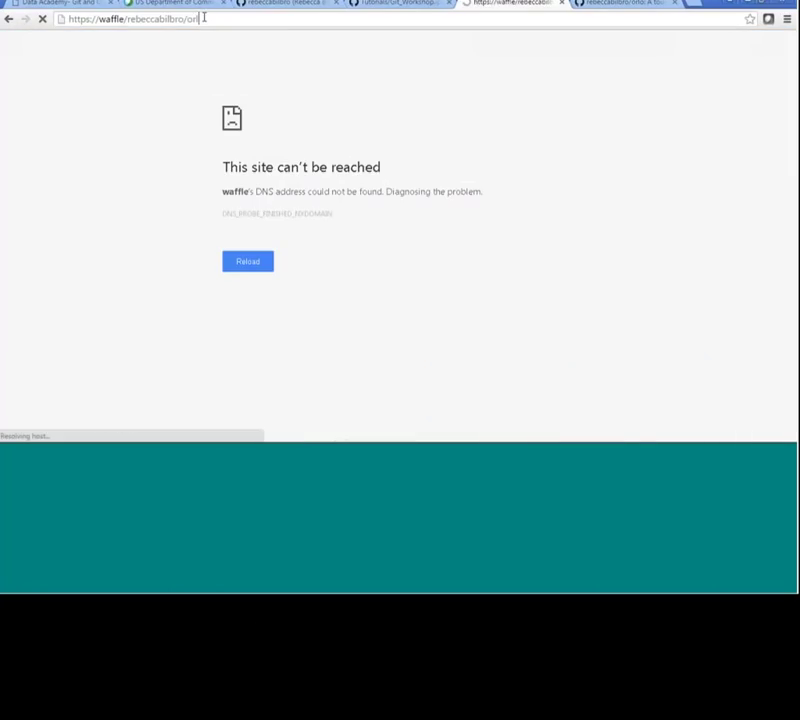
Retry loading the edited orlo board address.
left_click(203, 20)
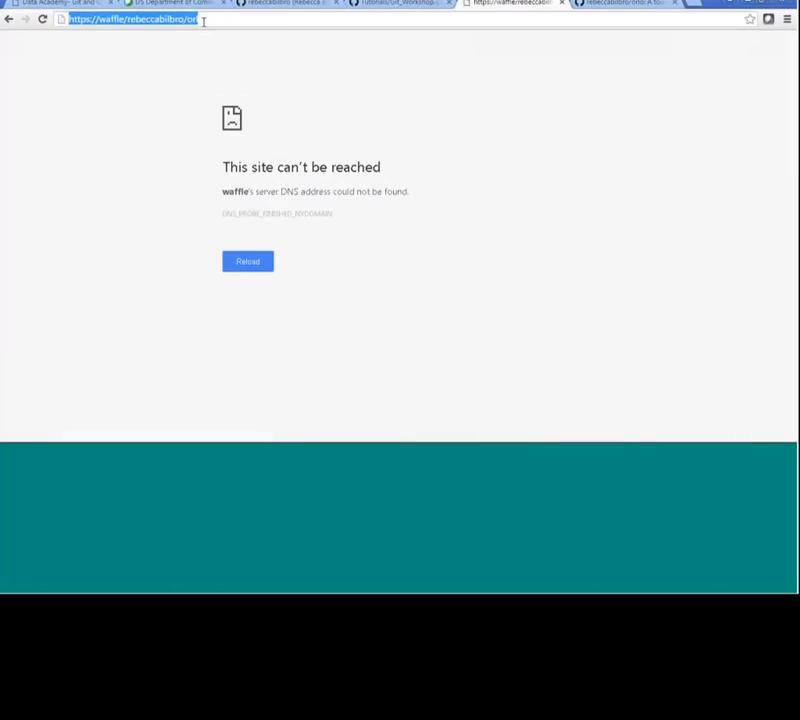
left_click(203, 20)
type("do")
key("Return")
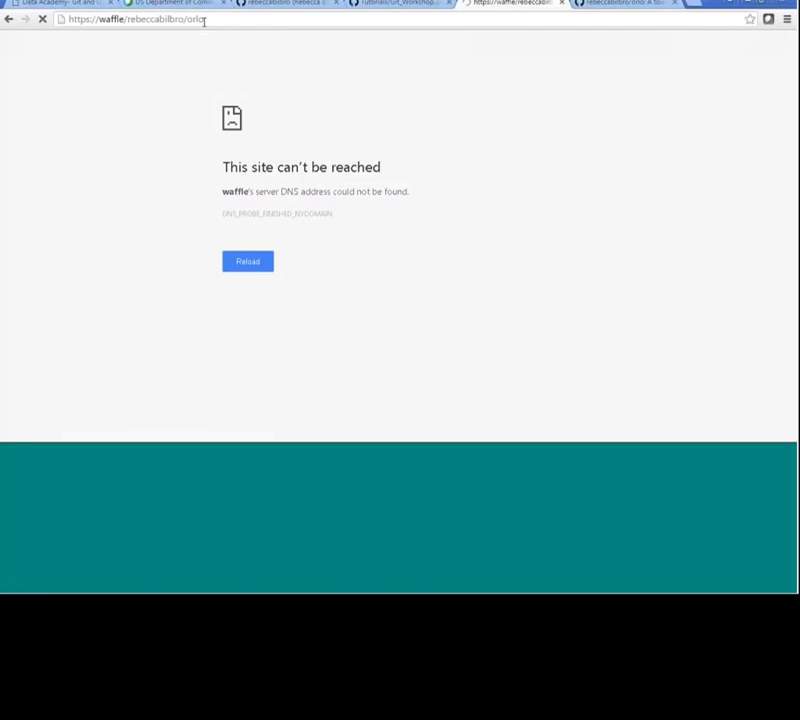
Search Google for waffle.io/rebeccabilbro/orlo, which matches no documents.
left_click(97, 20)
key("BackSpace")
key("BackSpace")
key("BackSpace")
key("BackSpace")
key("BackSpace")
key("BackSpace")
key("BackSpace")
key("BackSpace")
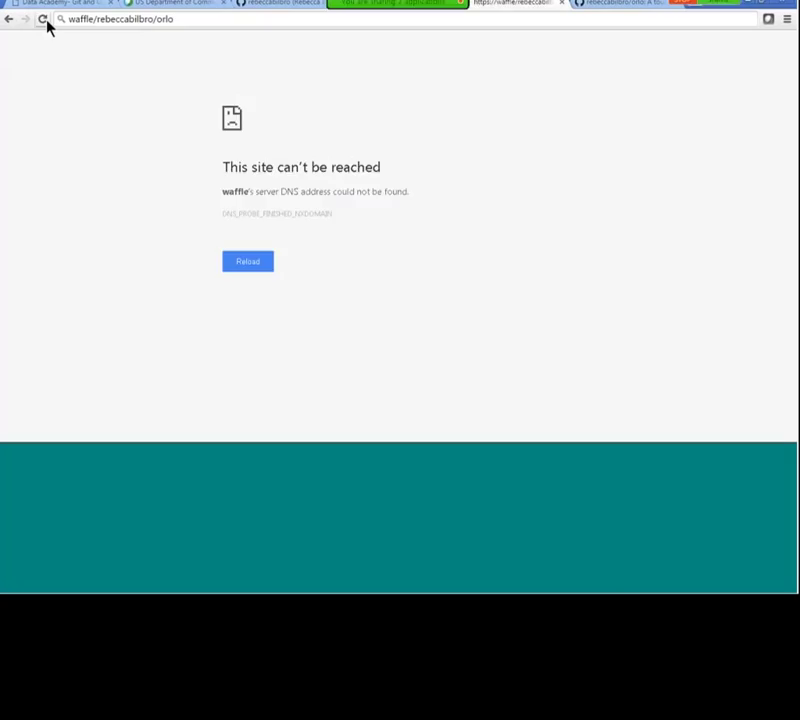
key("Return")
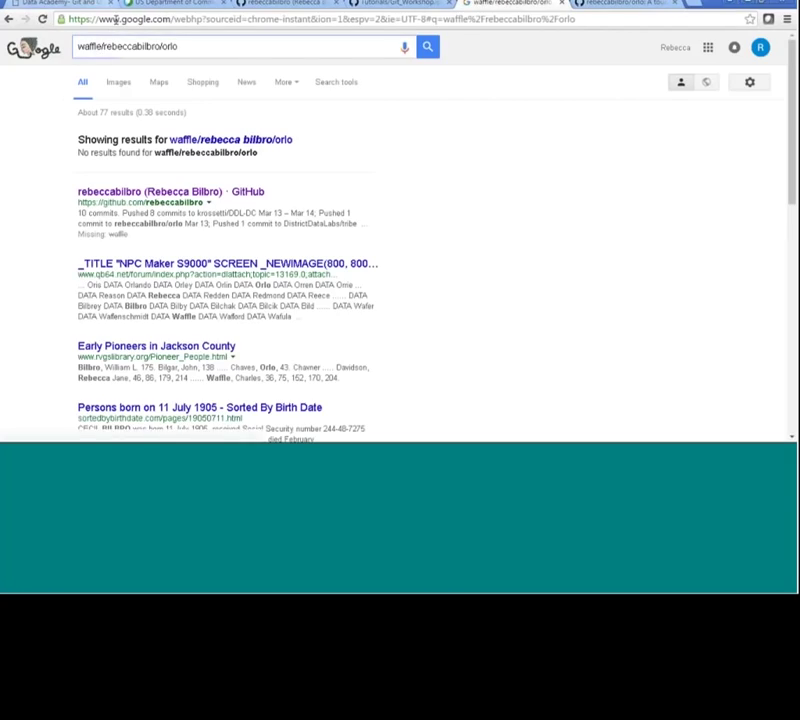
left_click(103, 46)
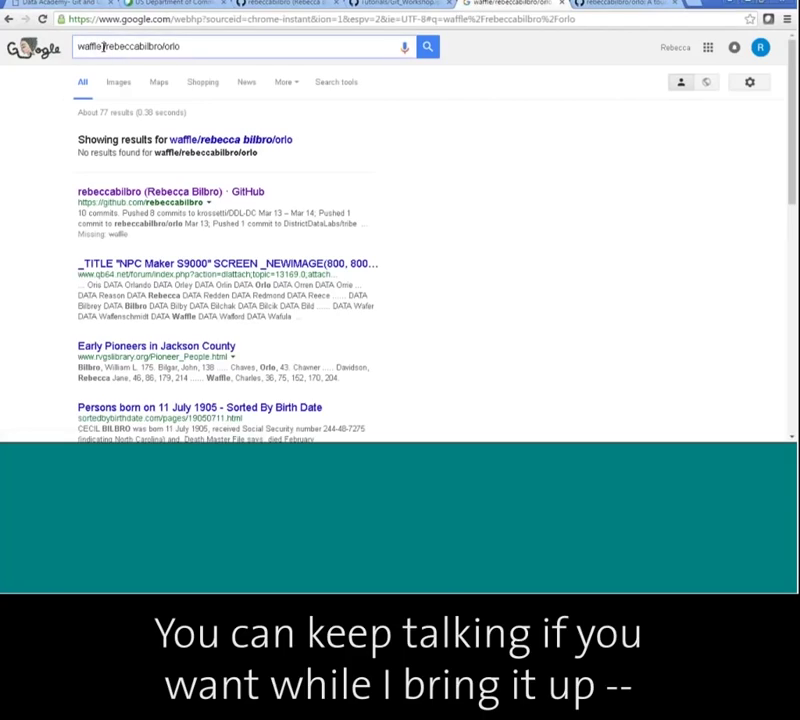
type(".io")
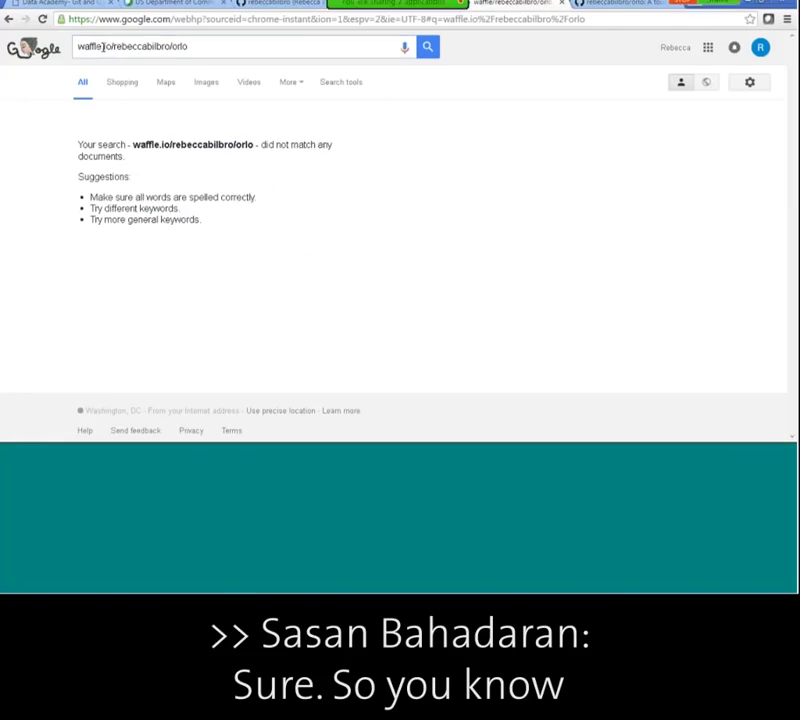
triple_click(185, 48)
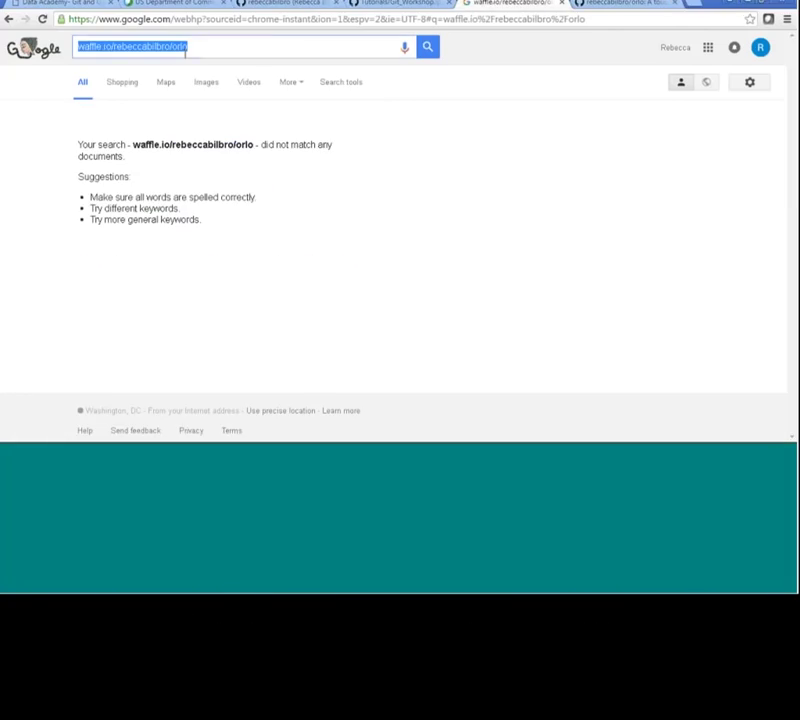
left_click(606, 20)
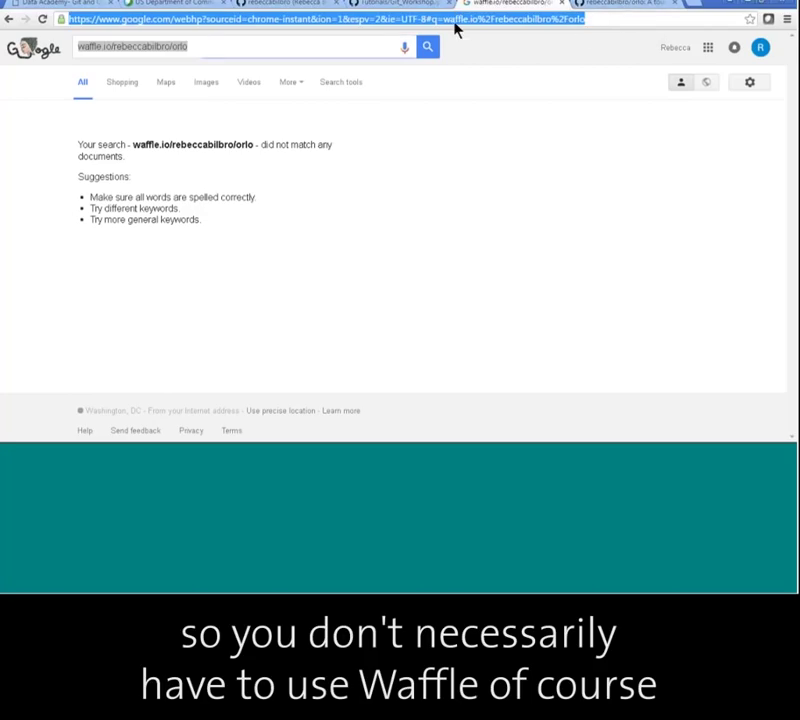
Load waffle.io and log in with GitHub using public repo access.
type("waffle.io")
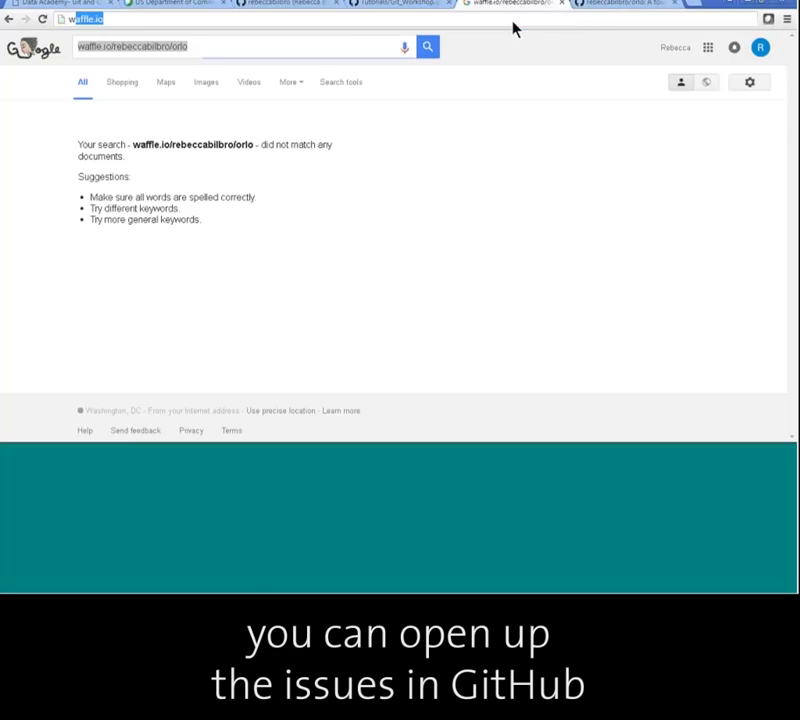
key("Return")
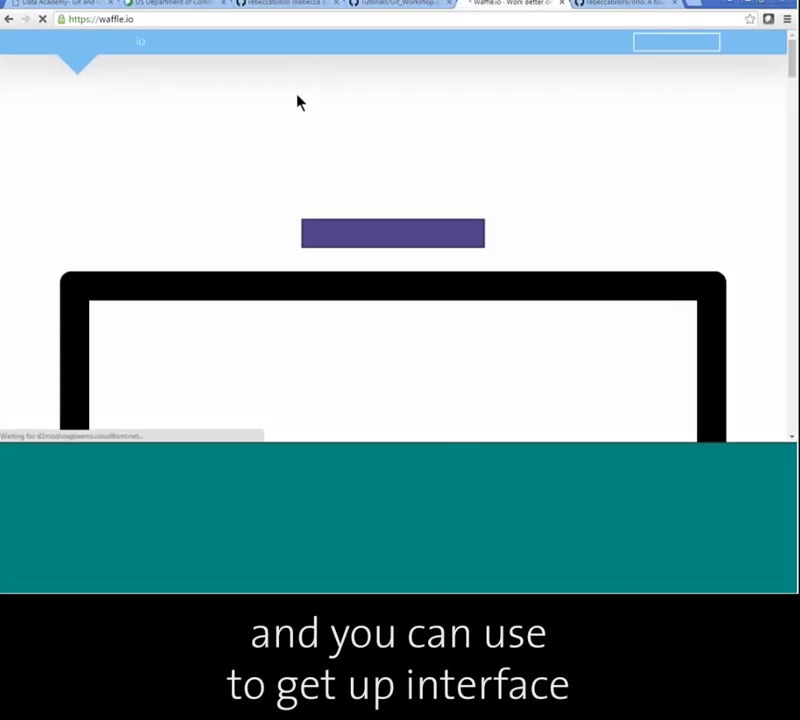
left_click(612, 42)
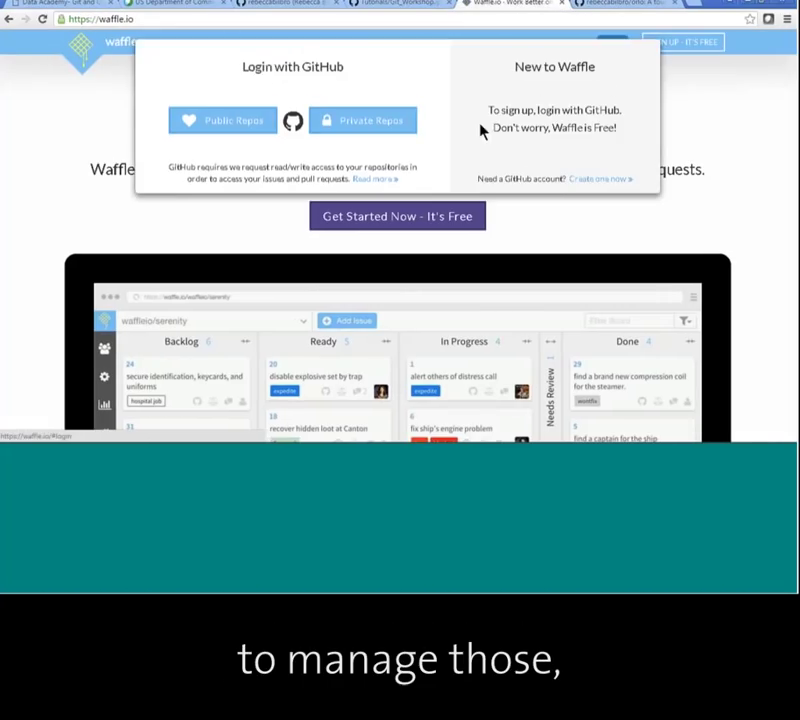
left_click(266, 127)
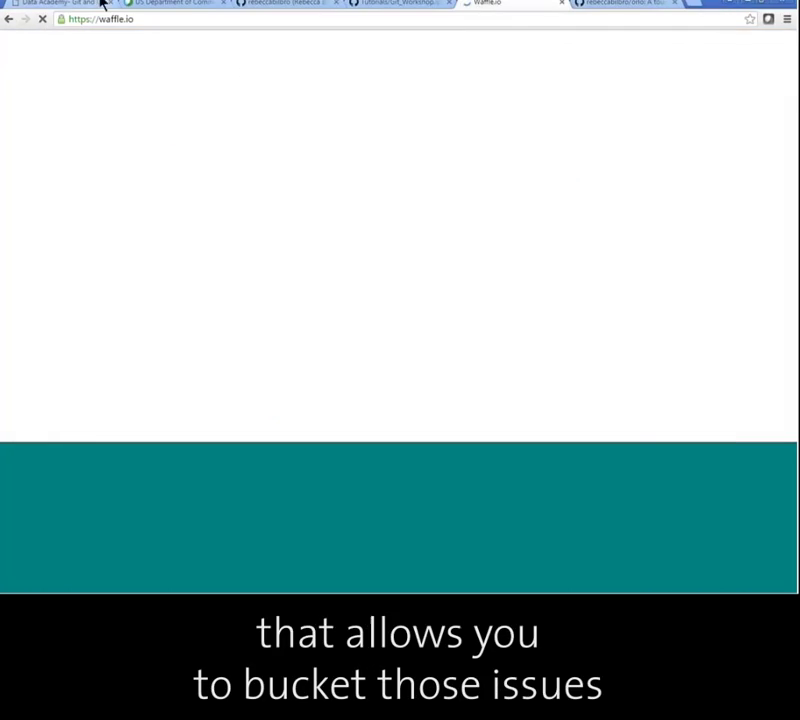
Open the orlo board and drag 'fancy roc curve generator' from Backlog to Ready.
left_click(153, 19)
left_click(153, 19)
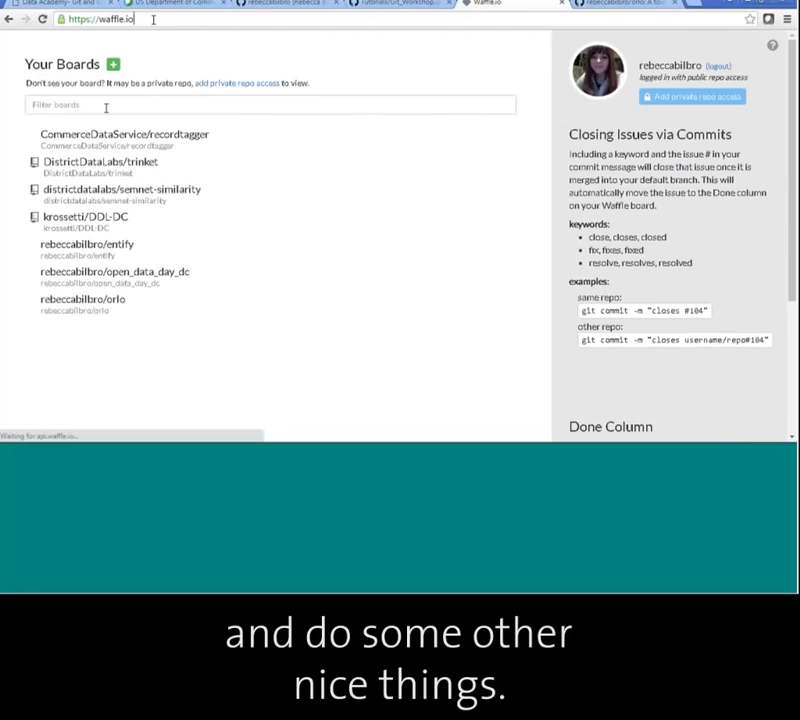
left_click(88, 300)
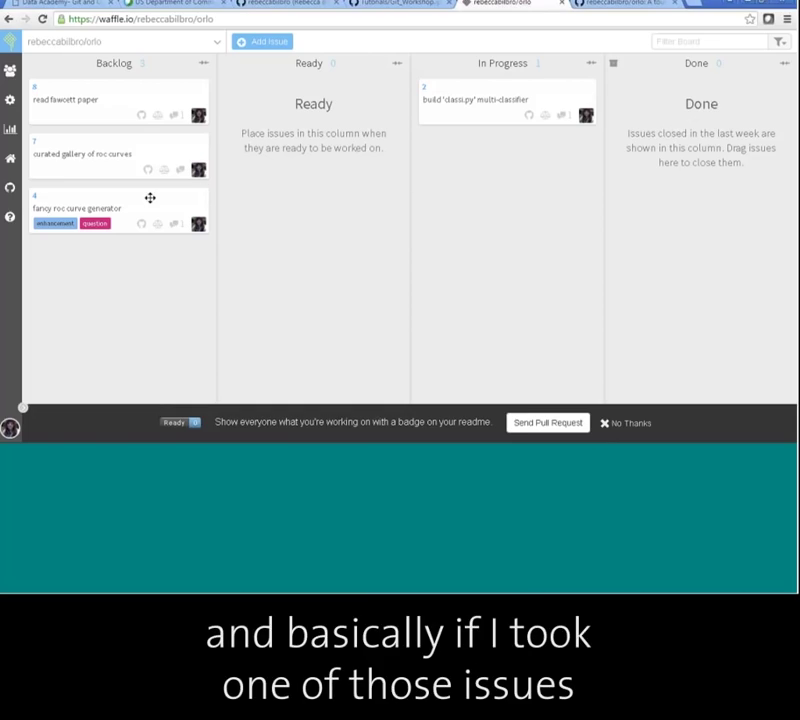
left_click_drag(150, 198, 348, 119)
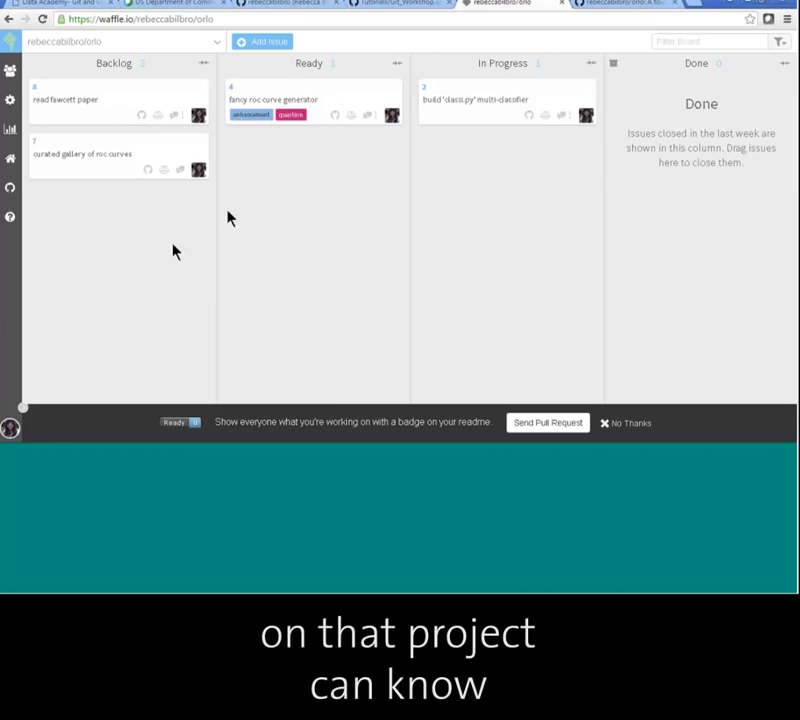
Compare GitHub's orlo issues list with the Waffle board by switching between them.
left_click(634, 9)
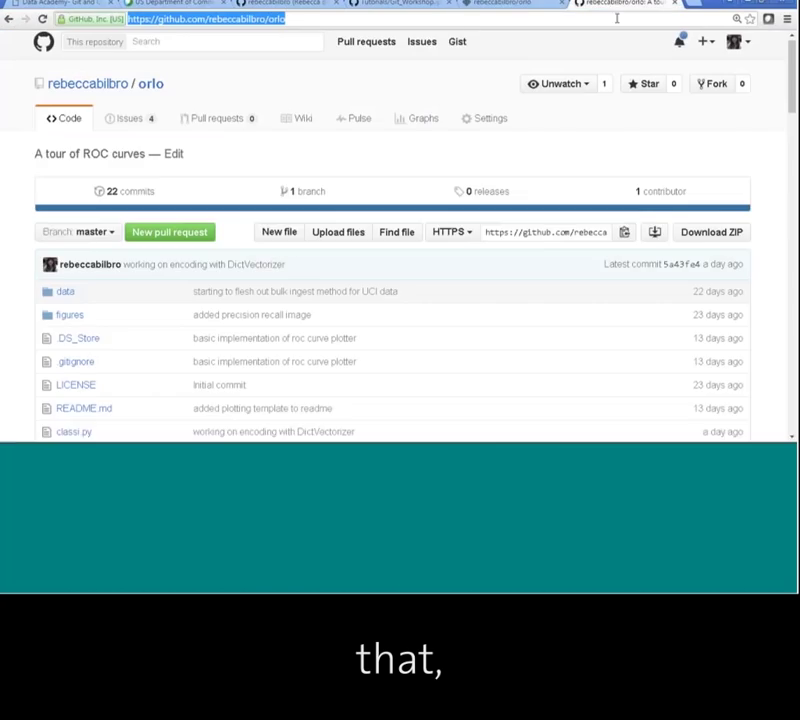
left_click(134, 116)
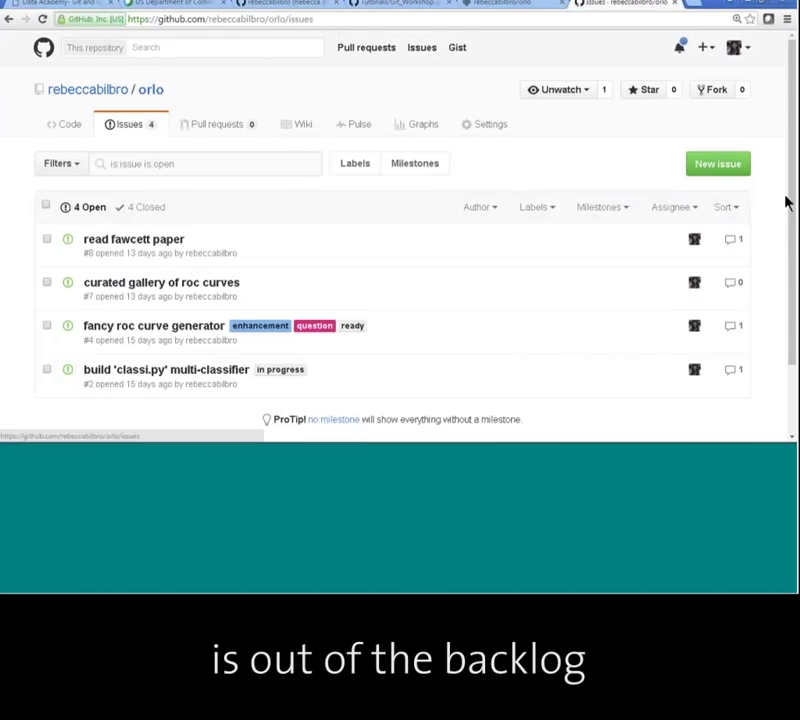
left_click_drag(792, 199, 793, 220)
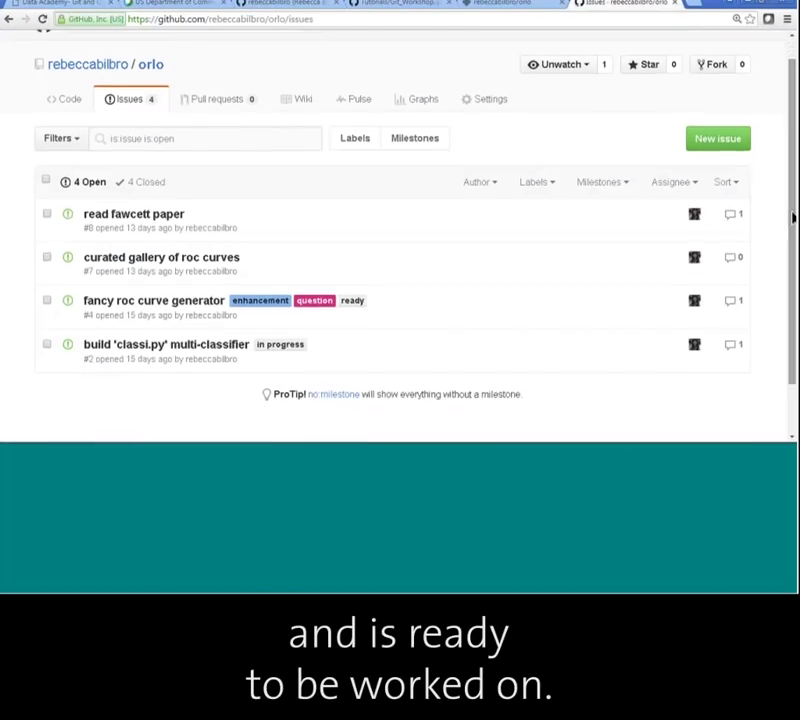
left_click(501, 6)
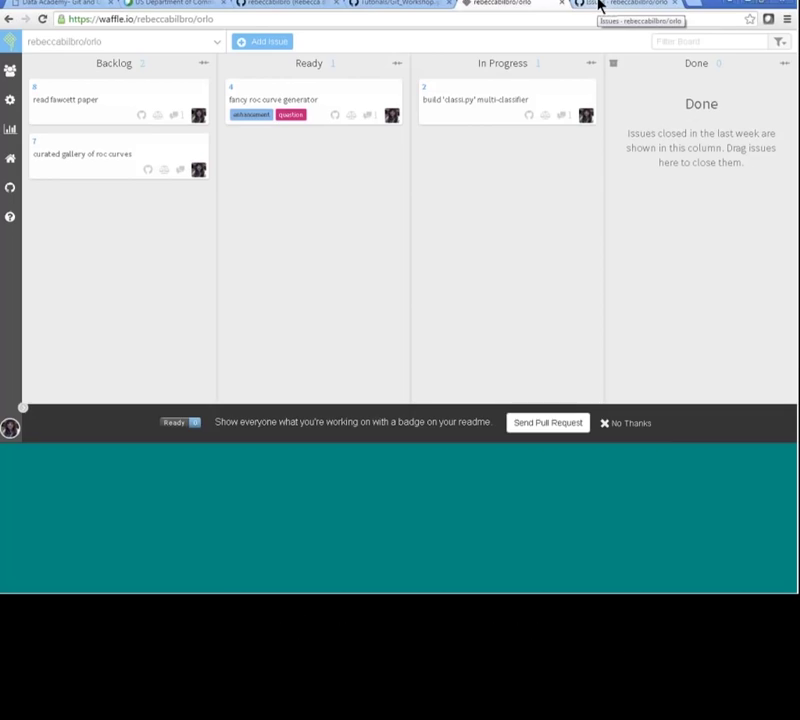
left_click(598, 5)
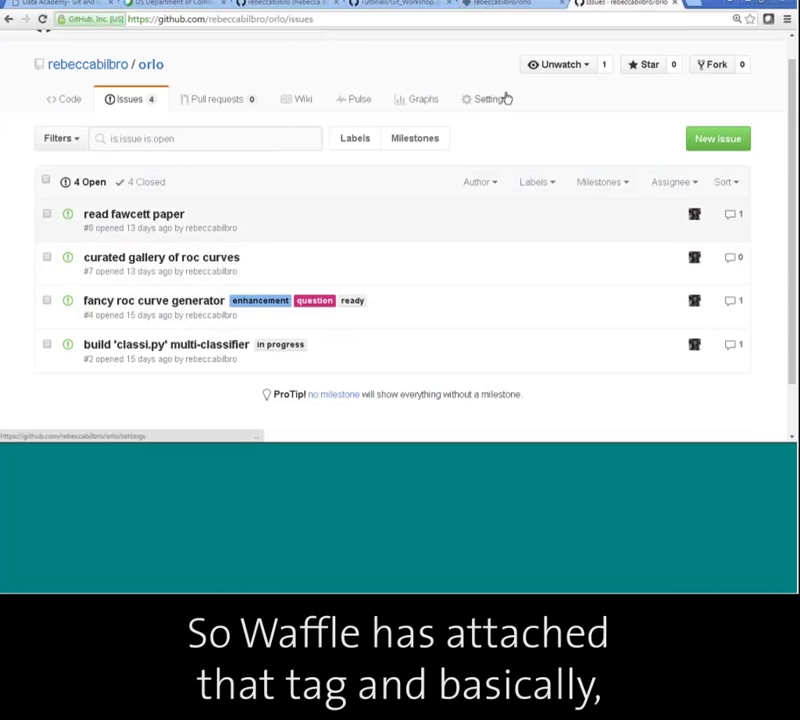
left_click(525, 5)
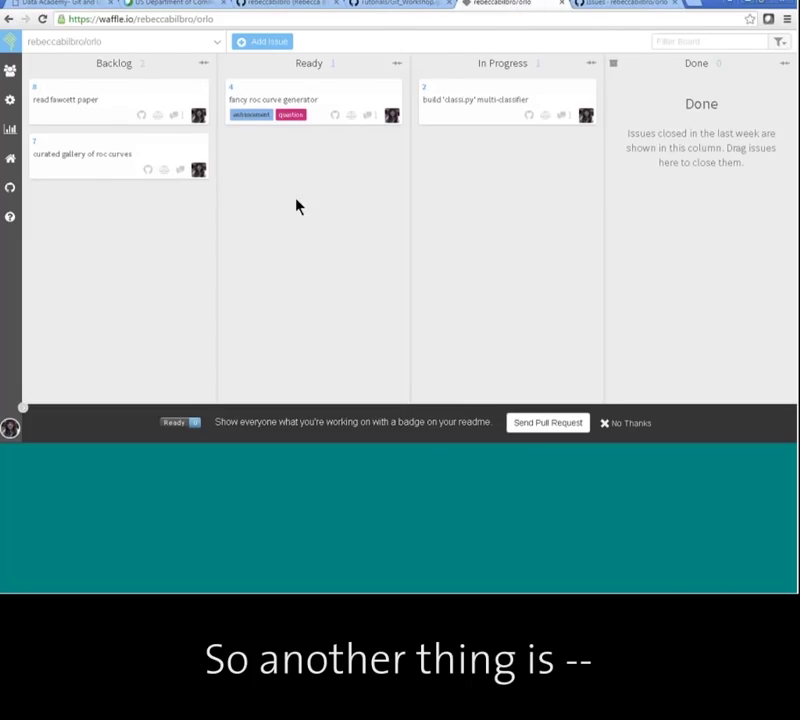
Draft issue 'explain what roc curves are', with a description @-mentioning the user who asked.
left_click(258, 42)
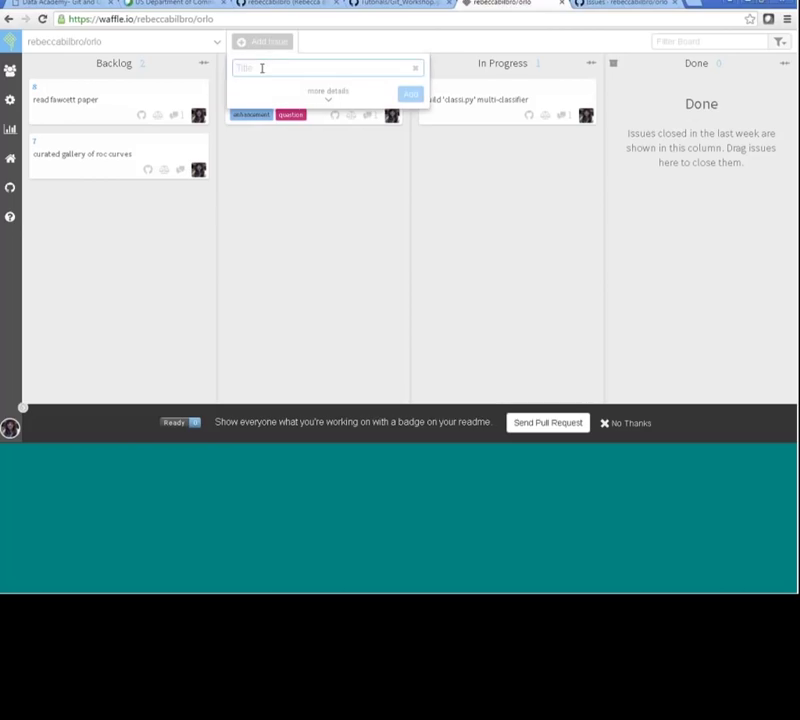
type("a")
type("x")
type("plain what roc c")
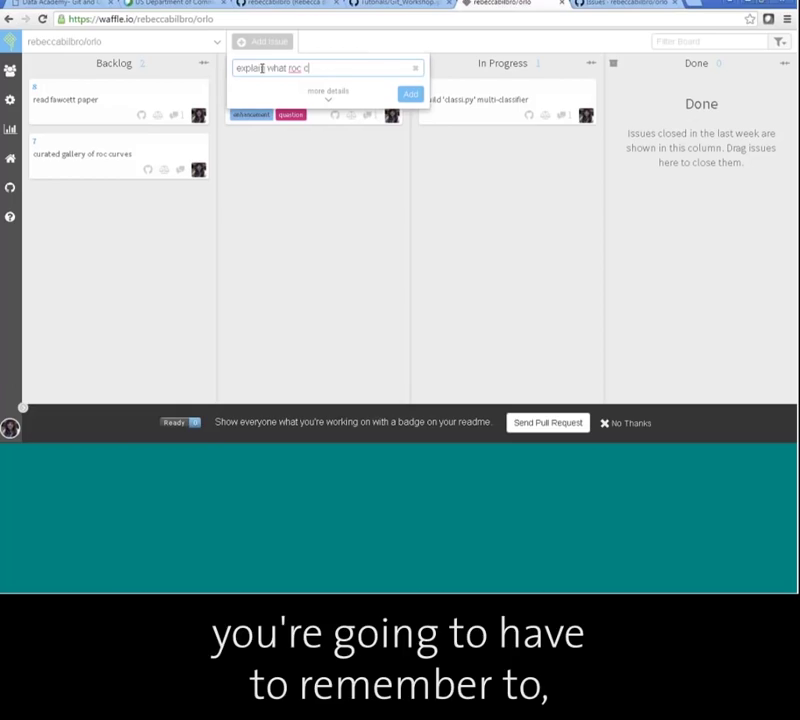
type("urves are")
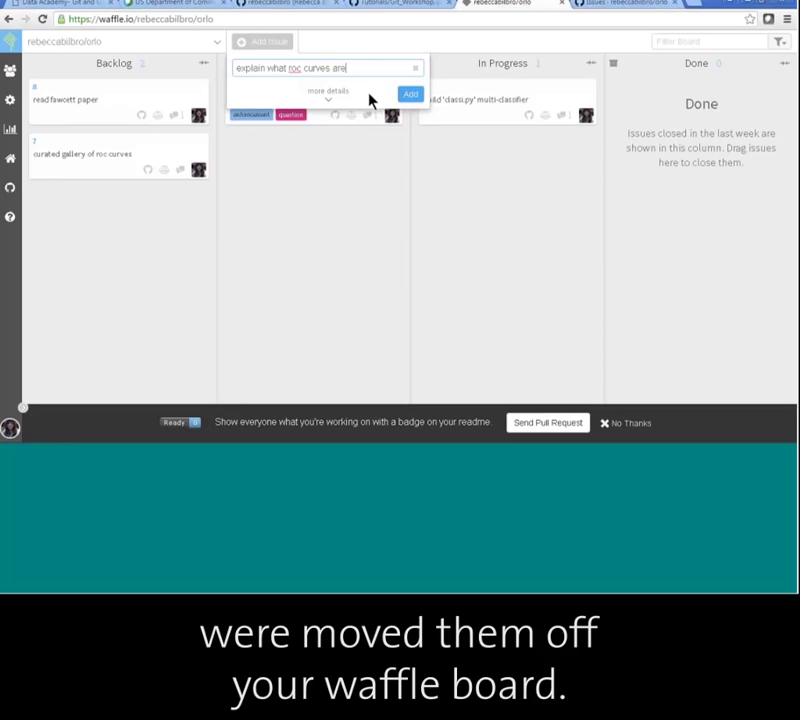
left_click(322, 94)
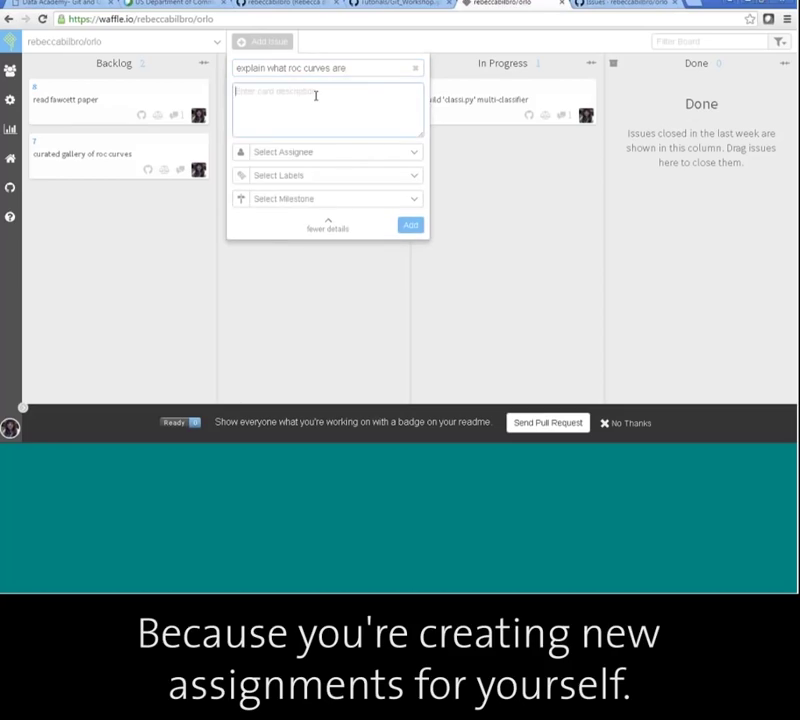
type("sas")
key("BackSpace")
key("BackSpace")
key("BackSpace")
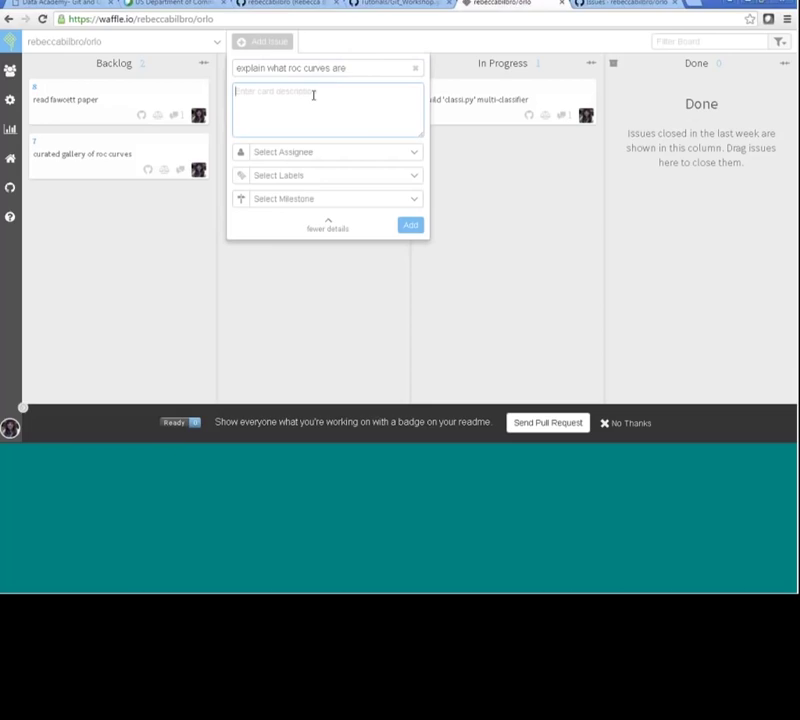
type("@bahad")
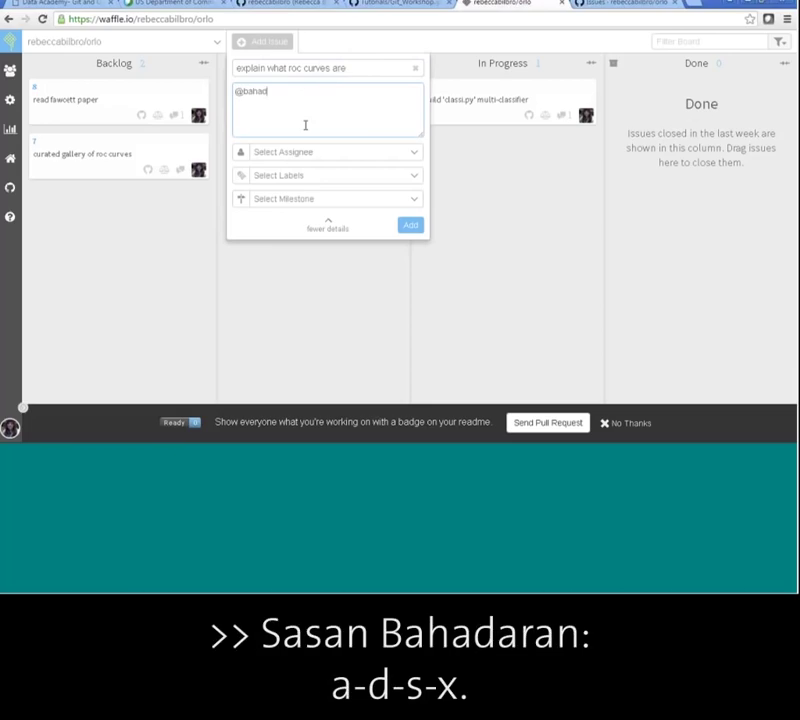
type("sx")
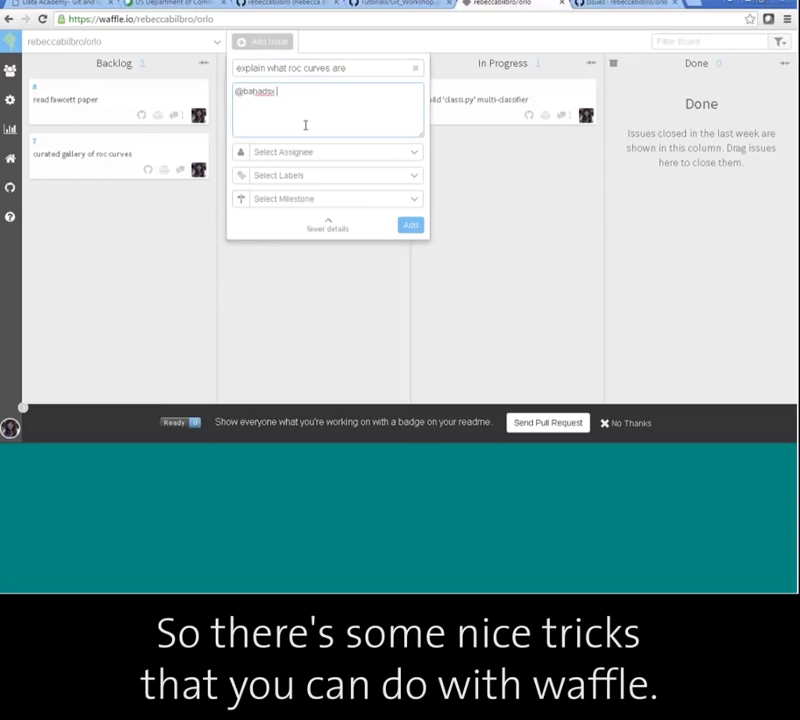
type("asked for an explanation of what roc curve")
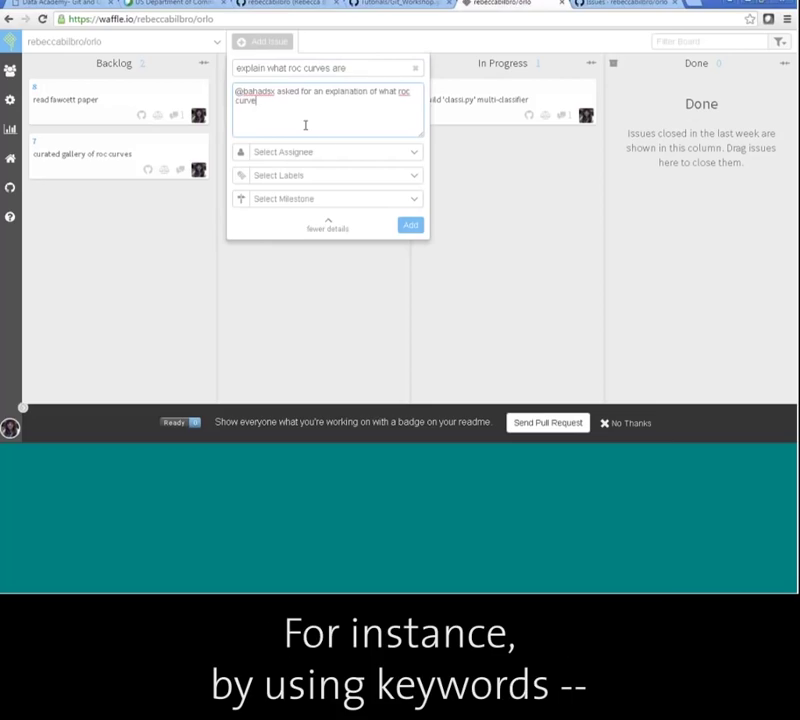
type("s are")
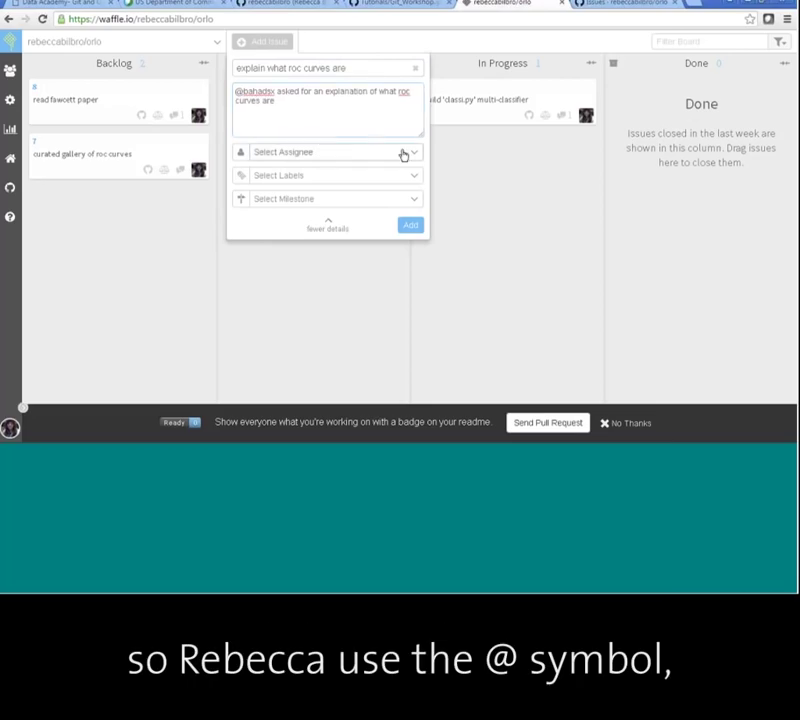
Assign the draft issue to the repository owner and add the 'question' label.
left_click(403, 153)
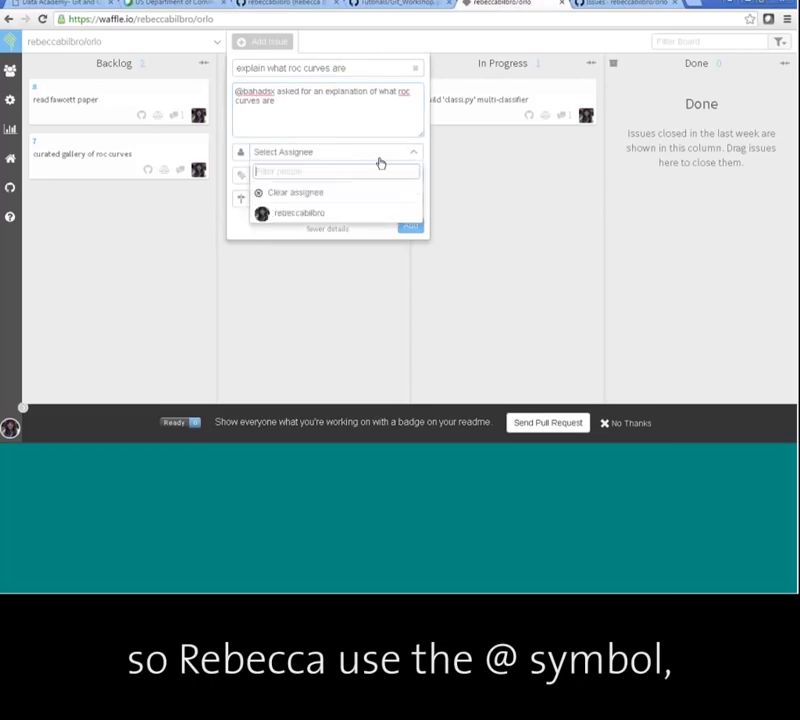
left_click(288, 218)
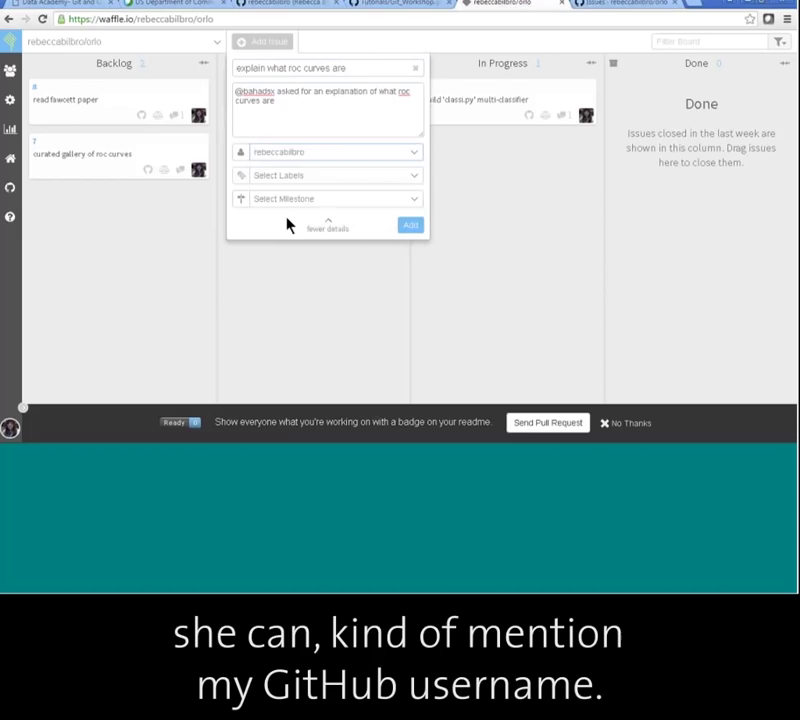
left_click(359, 177)
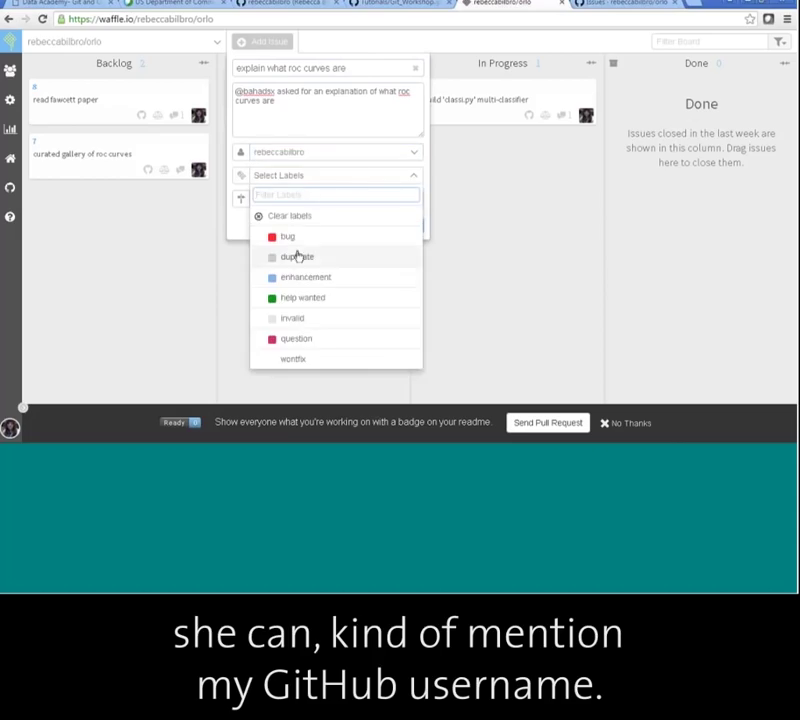
left_click(292, 340)
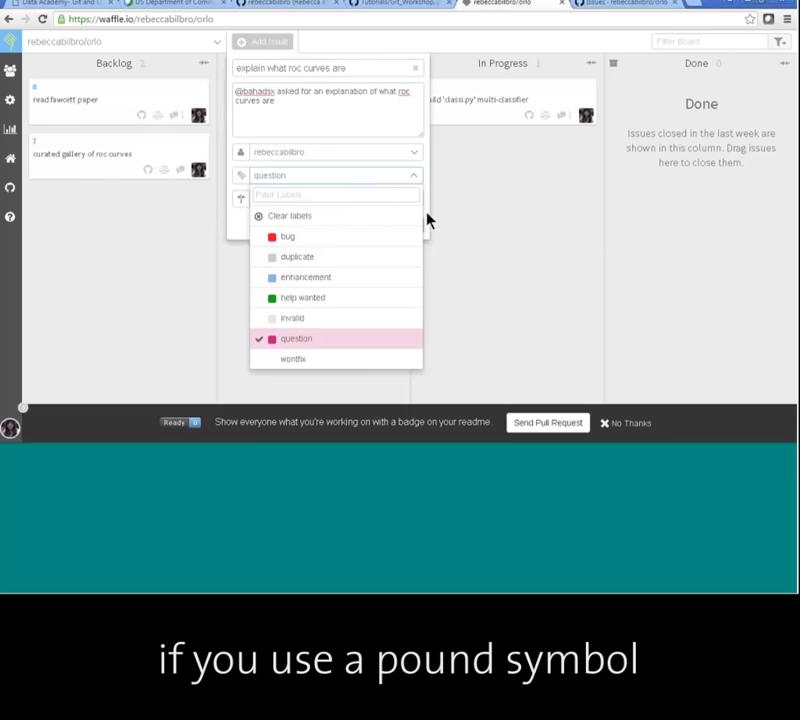
left_click(427, 220)
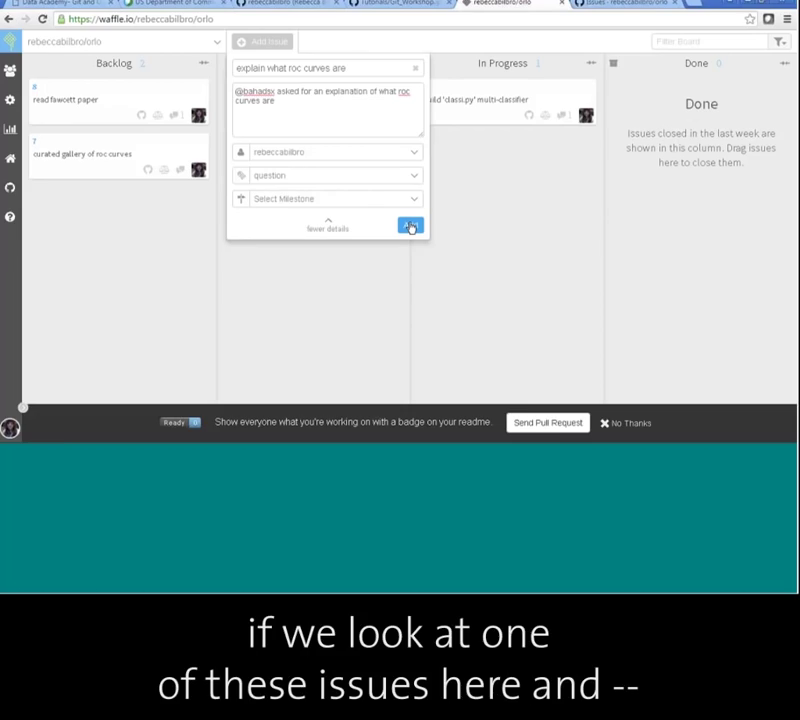
Add the issue and confirm it appears as #9 in GitHub's orlo issues.
left_click(410, 227)
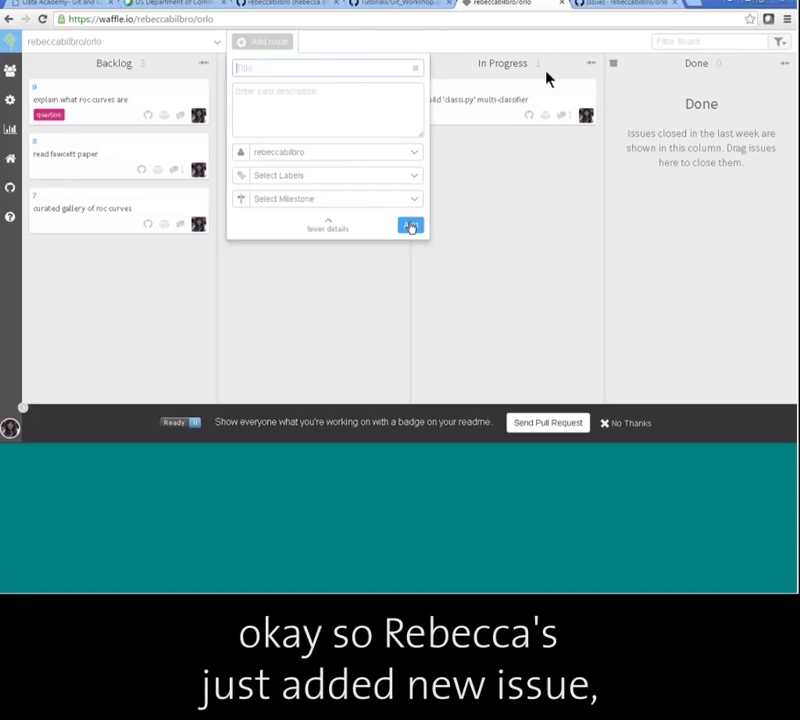
left_click(610, 10)
key("F5")
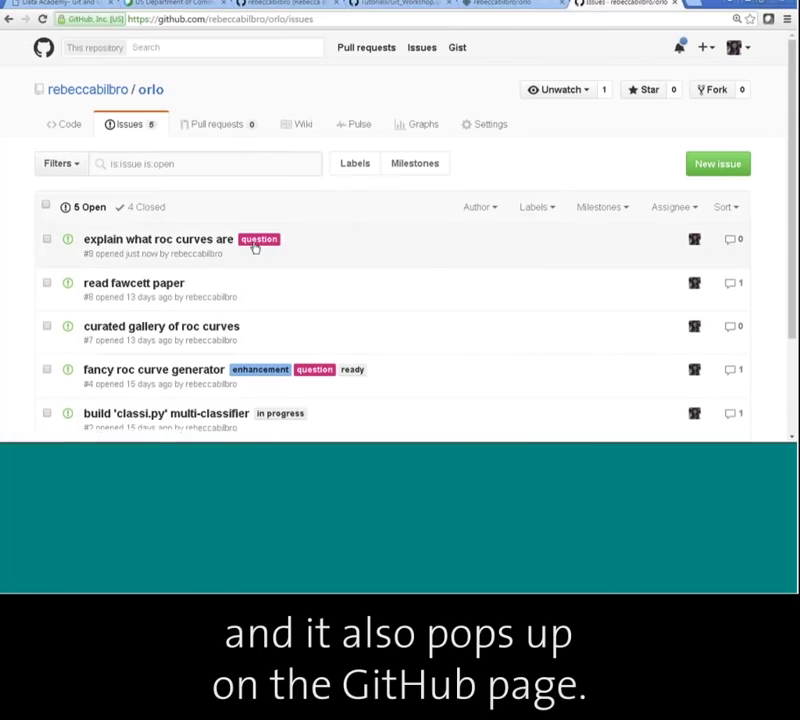
left_click(528, 4)
left_click(443, 268)
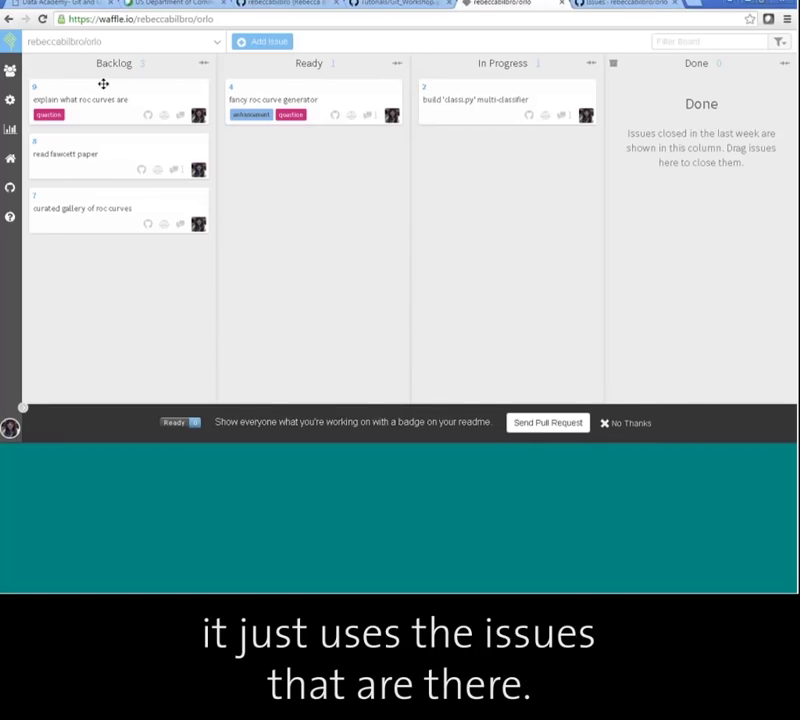
Move 'explain what roc curves are' to Ready, then advance the PDF to the 'Make your own waffle!' slide.
left_click_drag(103, 84, 292, 145)
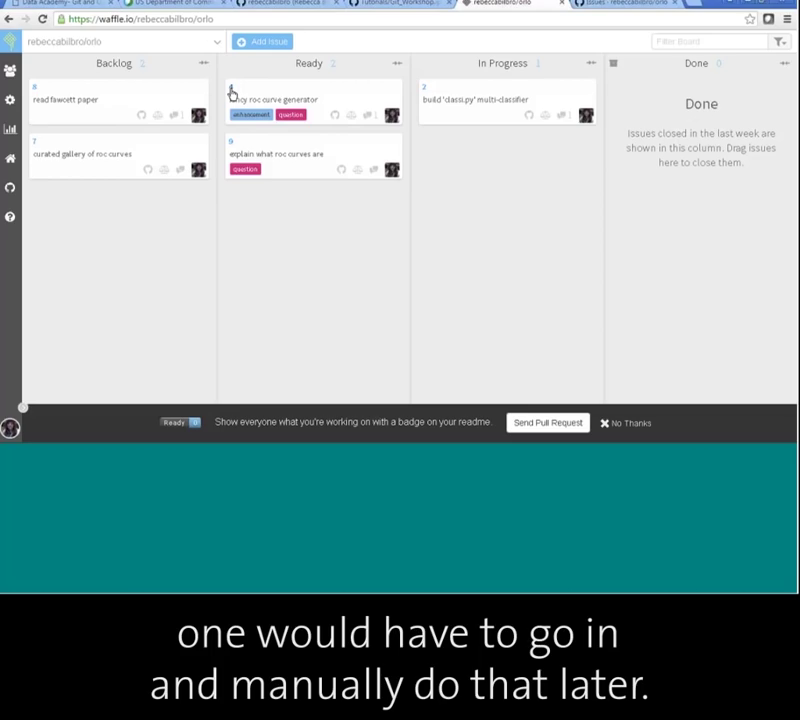
left_click(64, 6)
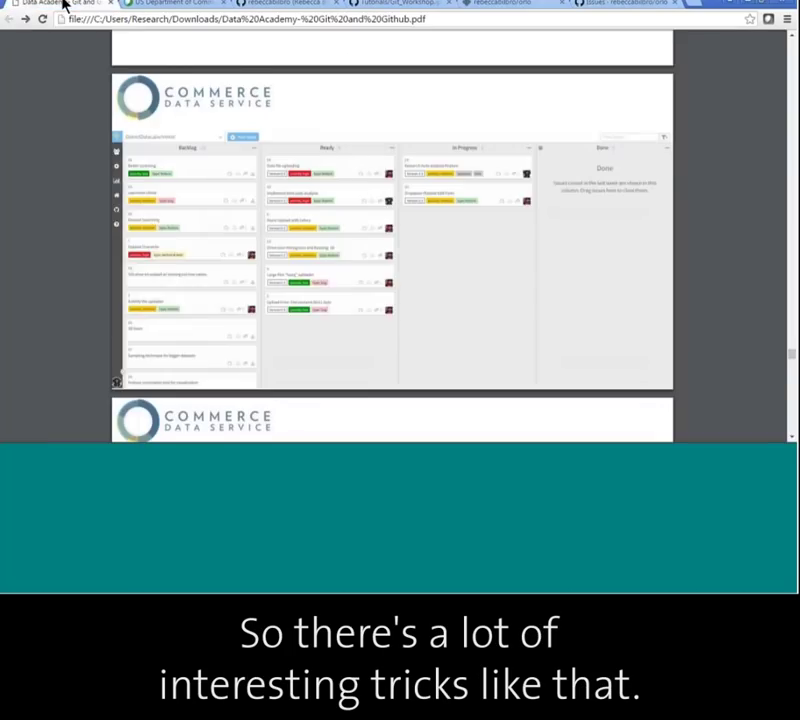
key("Page_Down")
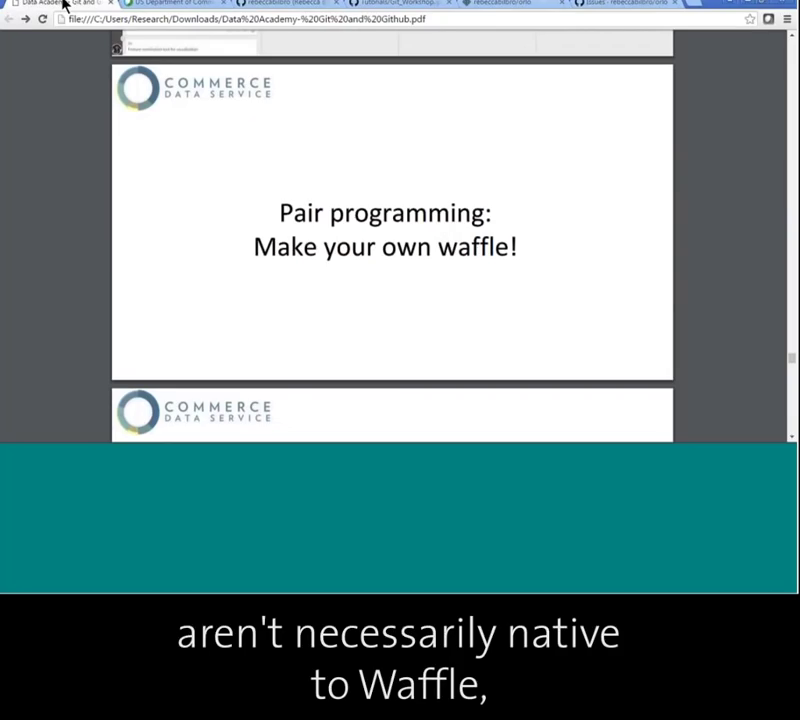